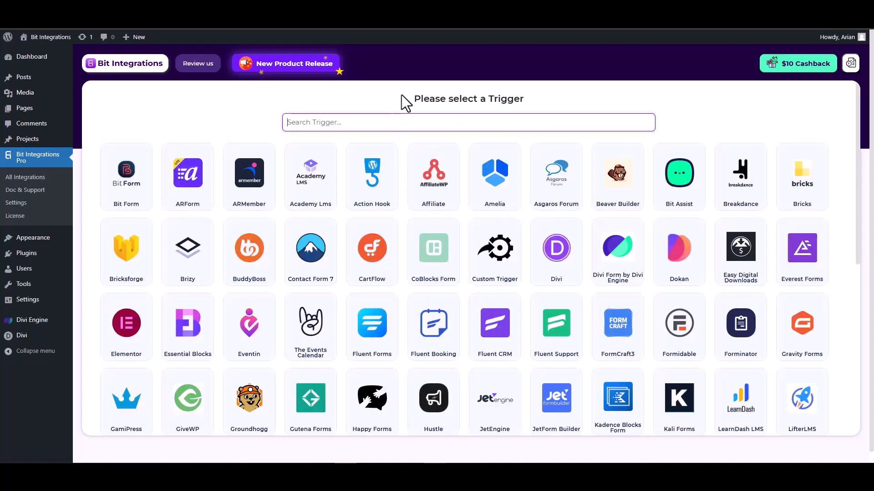
# Pick Divi Form by Divi Engine as the trigger and fetch a test submission.
pyautogui.write('divi')
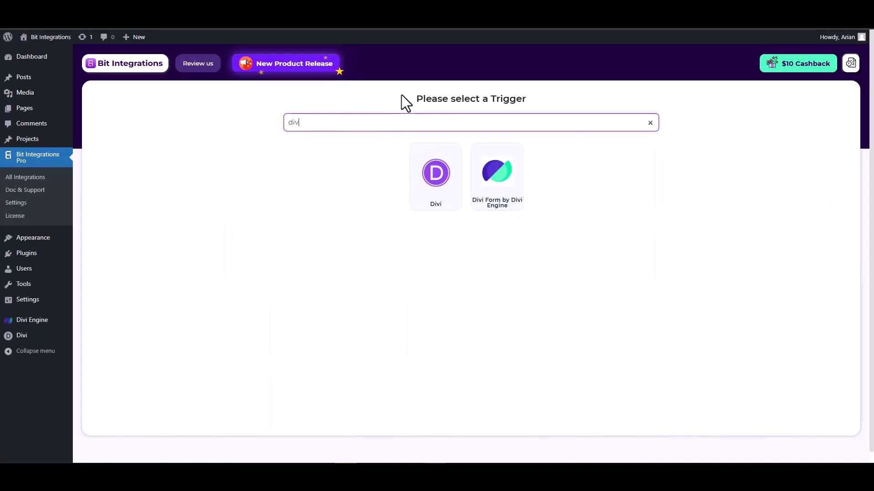
pyautogui.click(500, 196)
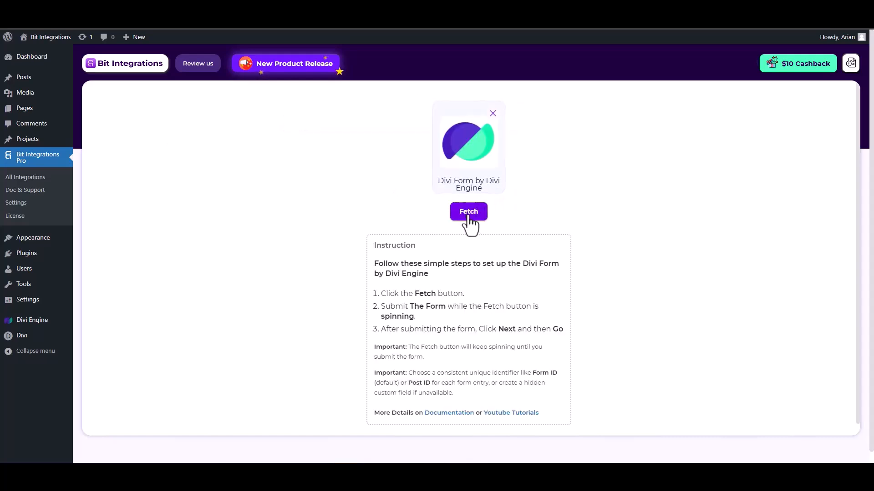
pyautogui.click(468, 213)
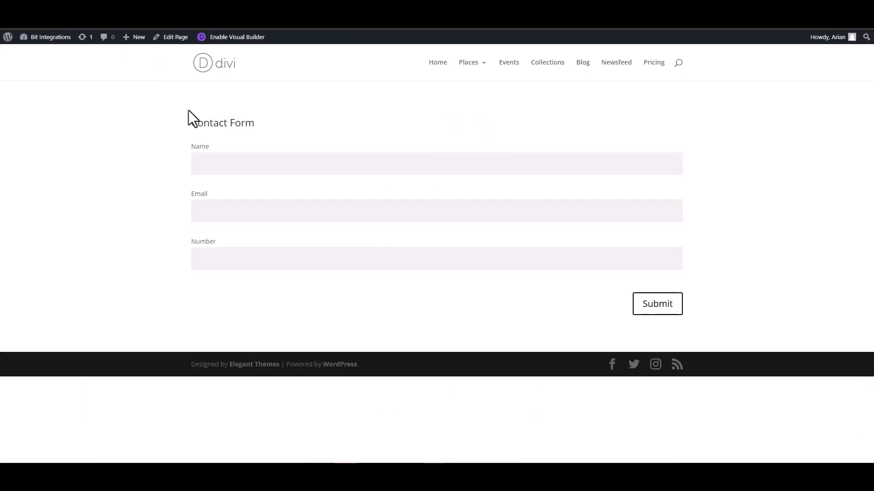
# Submit the Divi contact form with a test email address and number 12345.
pyautogui.click(247, 166)
pyautogui.click(657, 213)
pyautogui.write('test@gmail')
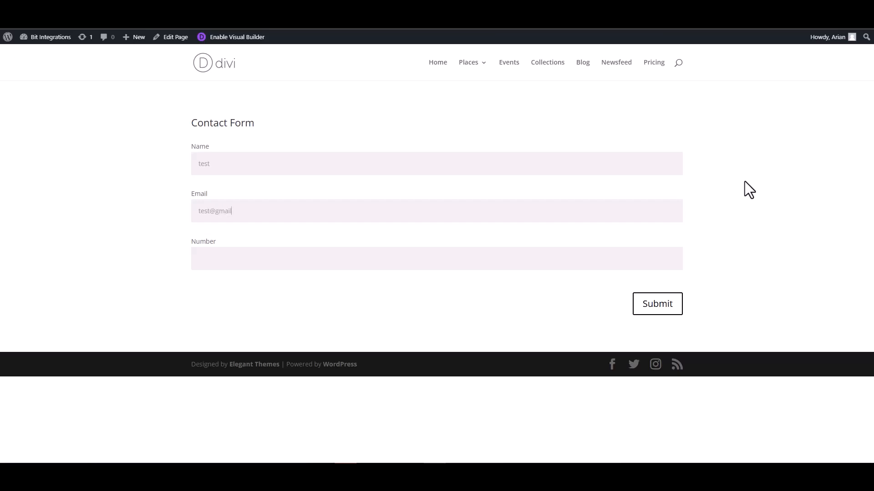
pyautogui.write('.com')
pyautogui.click(637, 255)
pyautogui.write('12345')
pyautogui.click(651, 308)
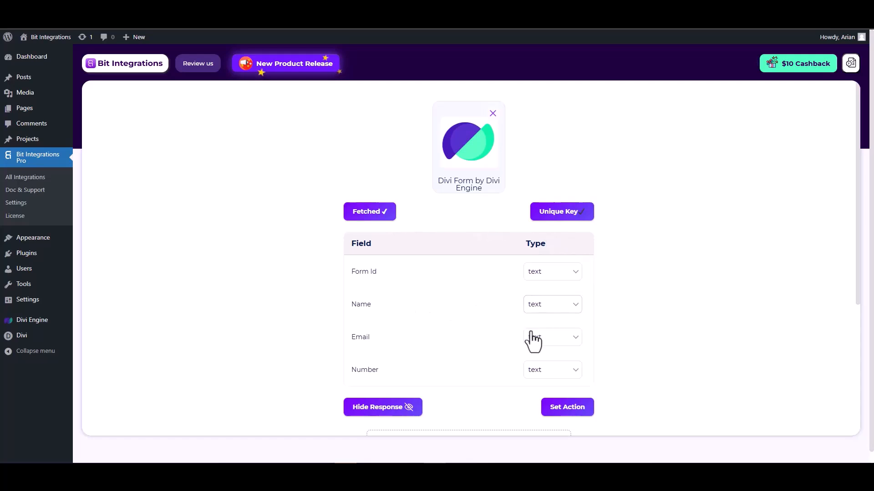
# Give the Email field the type email and the Number field the type number.
pyautogui.scroll(-1, 532, 337)
pyautogui.click(551, 297)
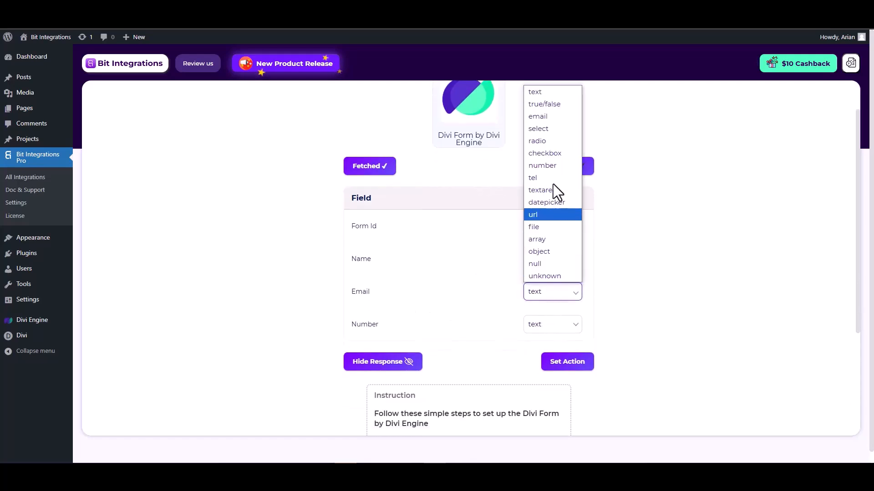
pyautogui.click(542, 121)
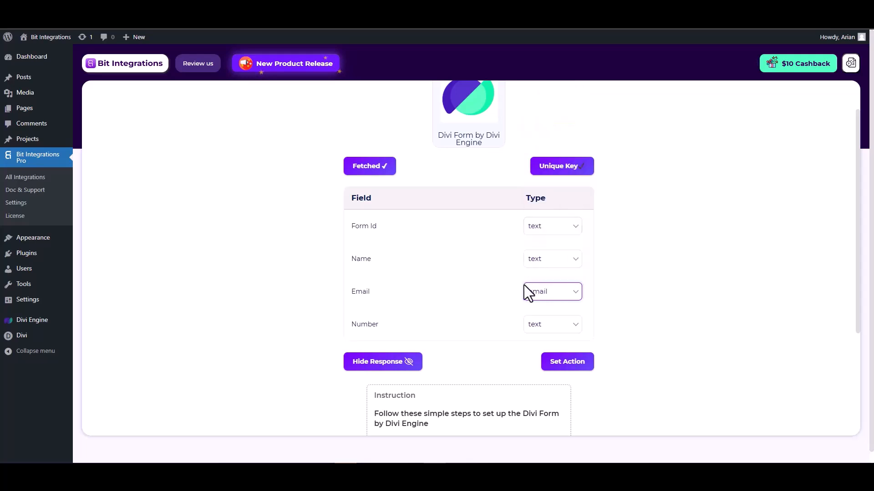
pyautogui.click(546, 330)
pyautogui.click(546, 199)
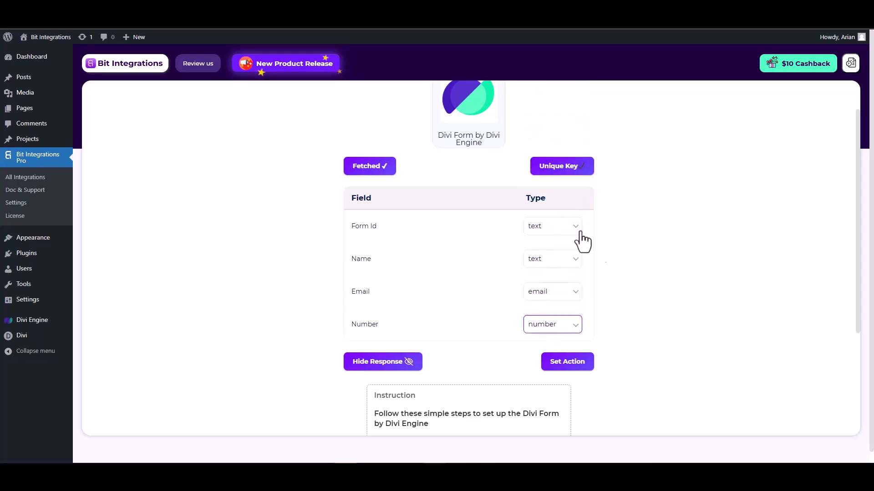
pyautogui.click(567, 362)
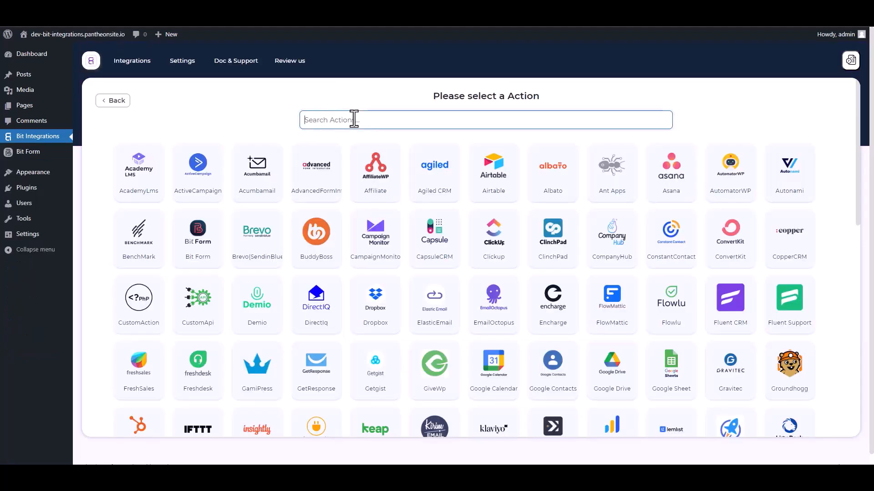
# Add a Web Hooks action with Send All Data and application/json as Content-Type.
pyautogui.click(354, 119)
pyautogui.write('web')
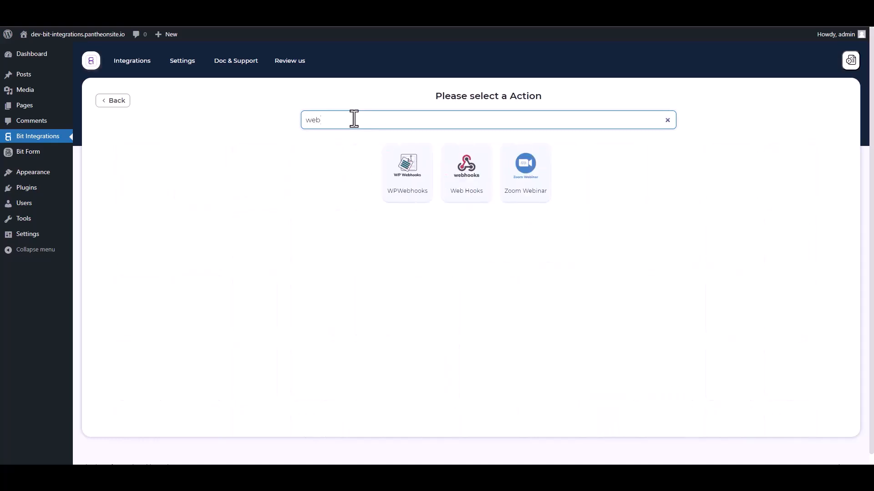
pyautogui.click(467, 198)
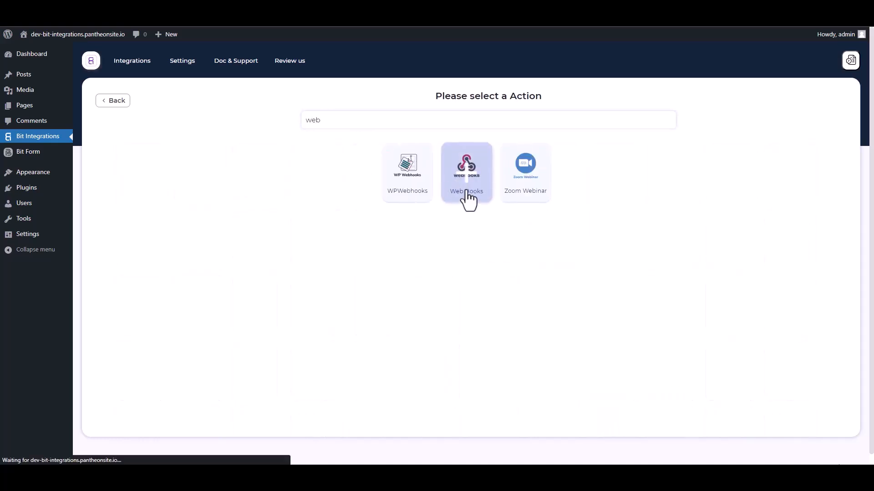
pyautogui.scroll(-1, 268, 267)
pyautogui.click(184, 253)
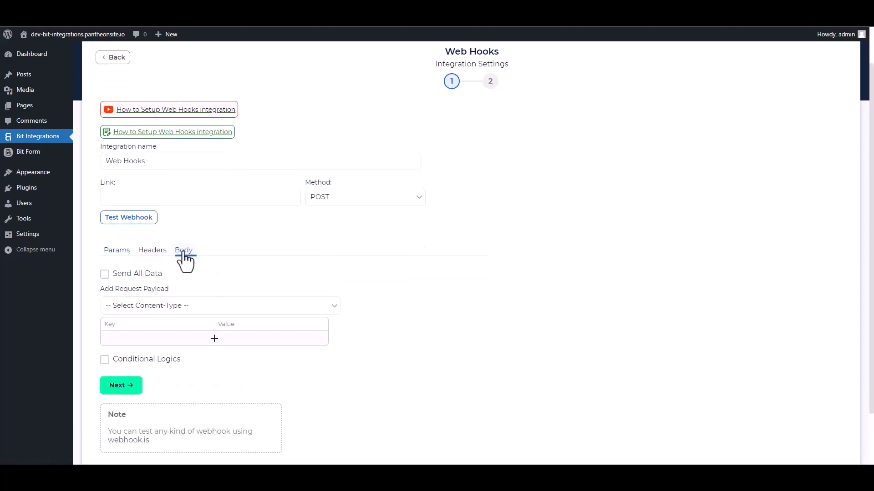
pyautogui.click(105, 274)
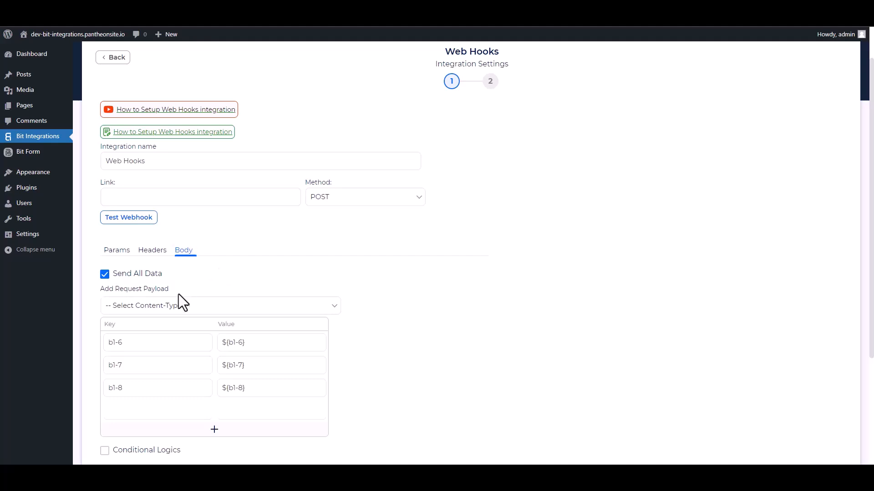
pyautogui.click(178, 305)
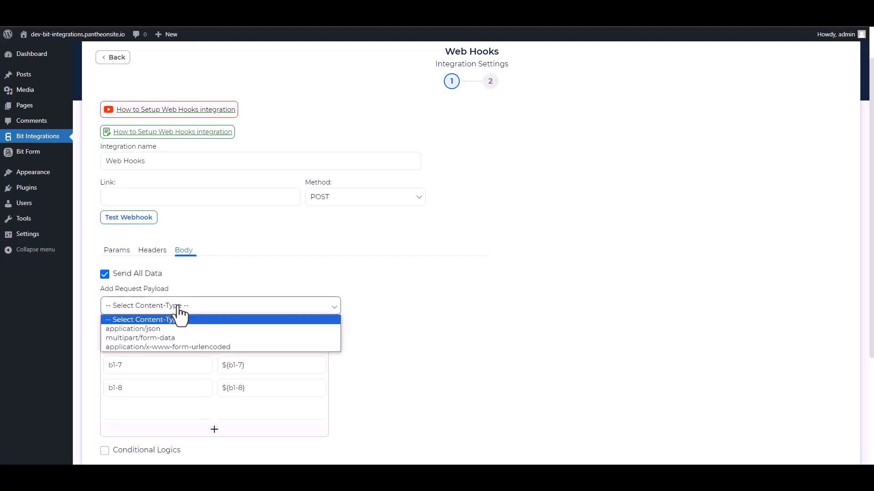
pyautogui.click(156, 332)
pyautogui.scroll(1, 309, 262)
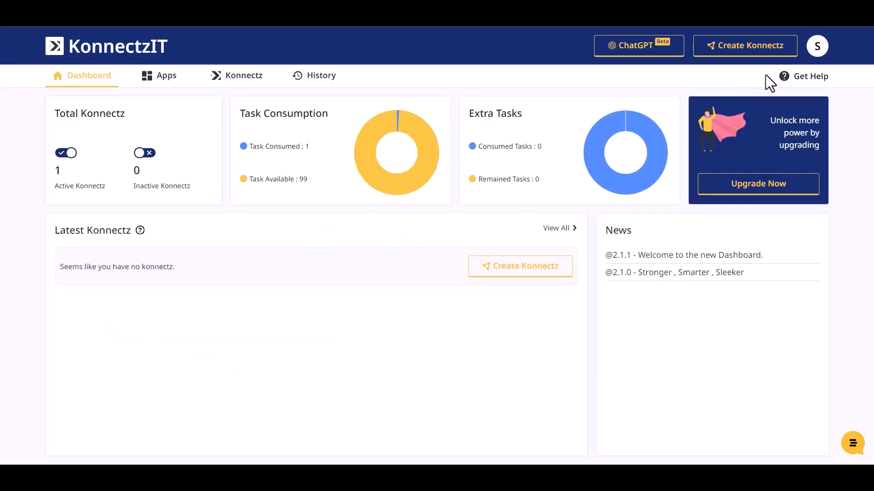
# Start a new Konnectz with a Webhook trigger on the canvas.
pyautogui.click(762, 51)
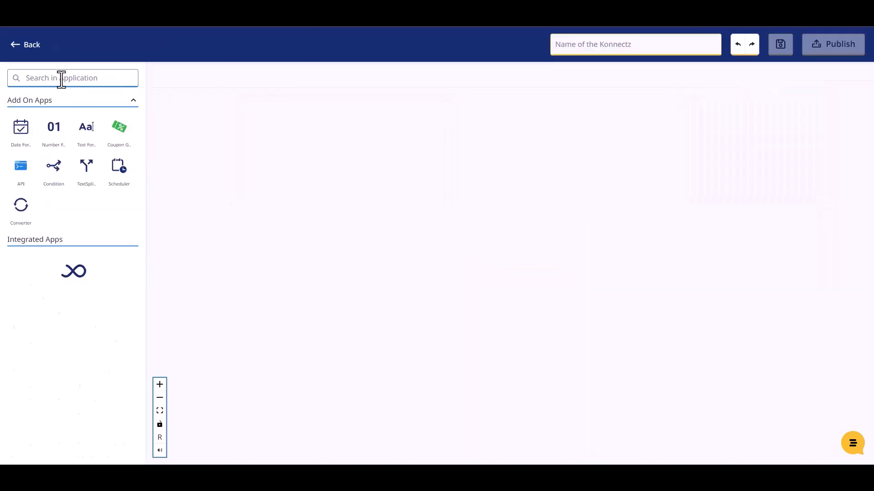
pyautogui.click(62, 78)
pyautogui.write('web')
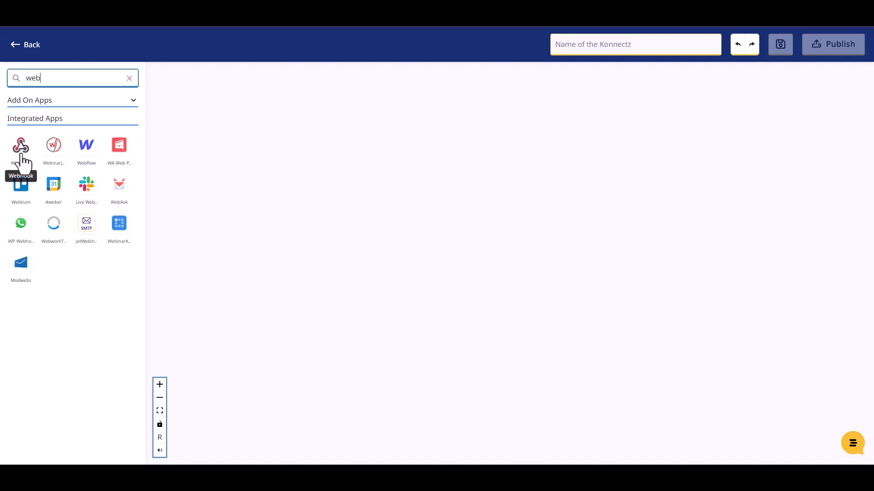
pyautogui.moveTo(21, 162); pyautogui.dragTo(224, 132)
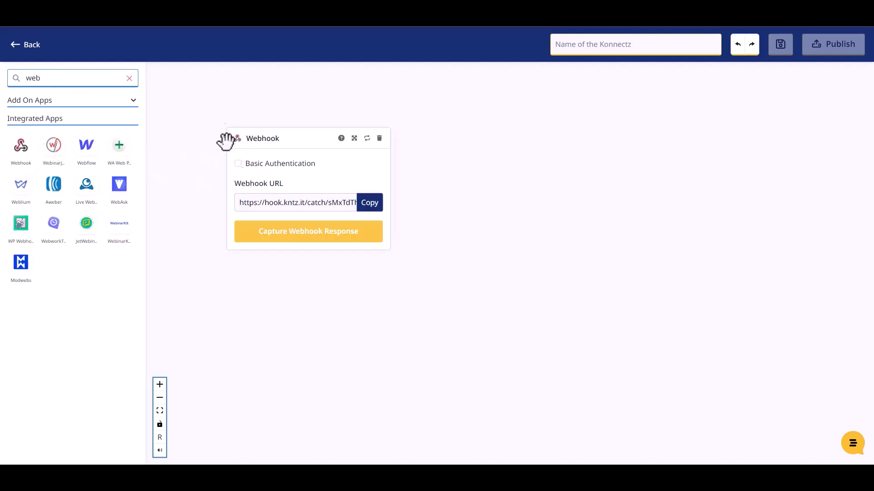
# Copy the webhook URL, begin capturing its response, and start filling the test form.
pyautogui.click(371, 205)
pyautogui.click(318, 242)
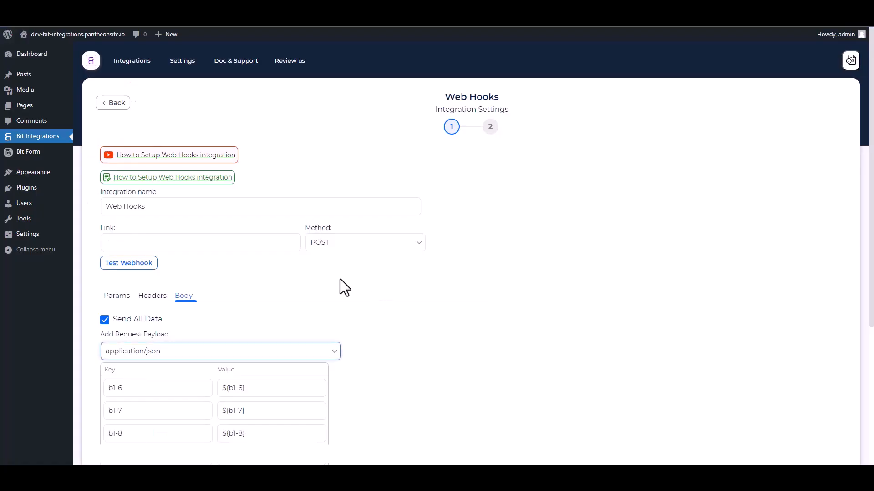
pyautogui.click(175, 245)
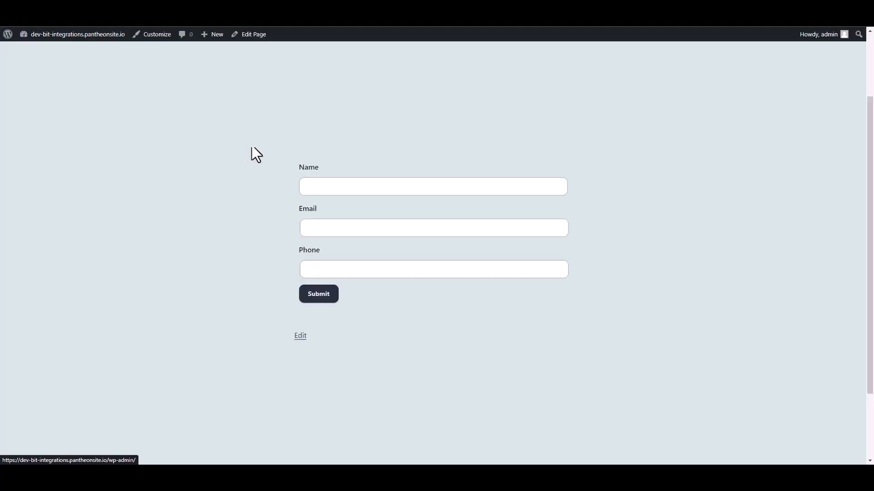
pyautogui.click(328, 187)
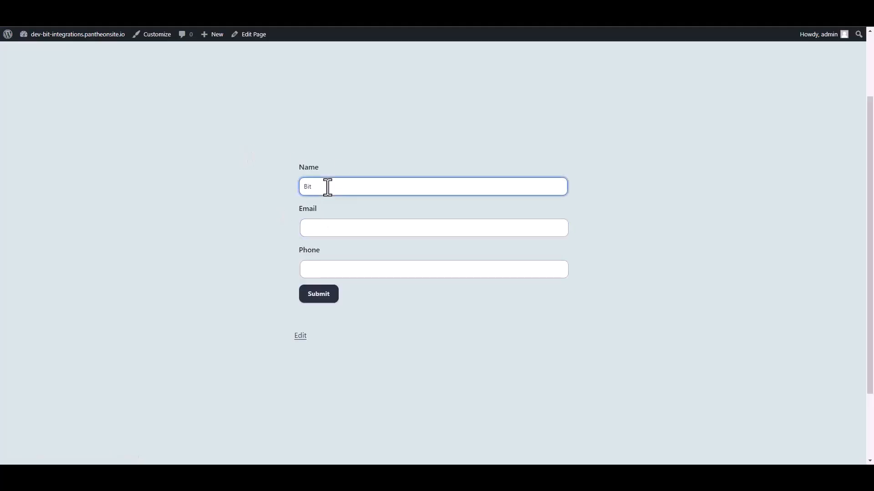
# Submit the test form with name 'Bit Integrations', a support email address and a phone number.
pyautogui.write('Bit Integrations')
pyautogui.press('Tab')
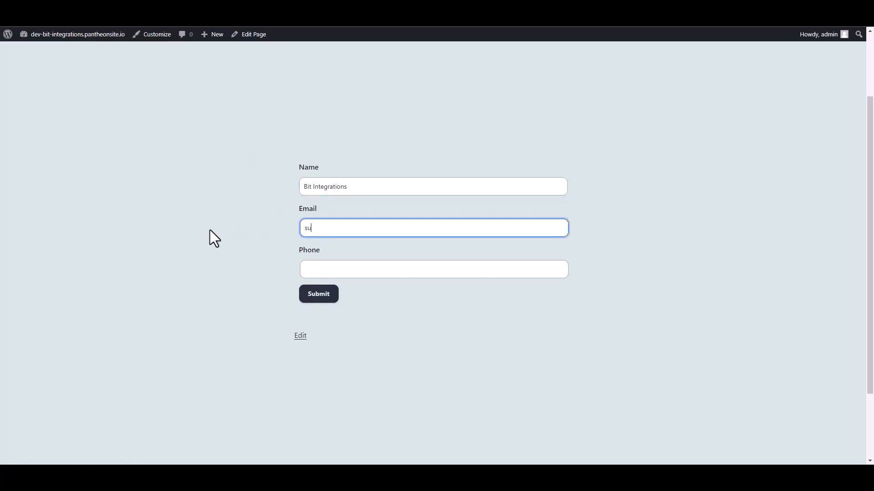
pyautogui.press('Tab')
pyautogui.write('444555666')
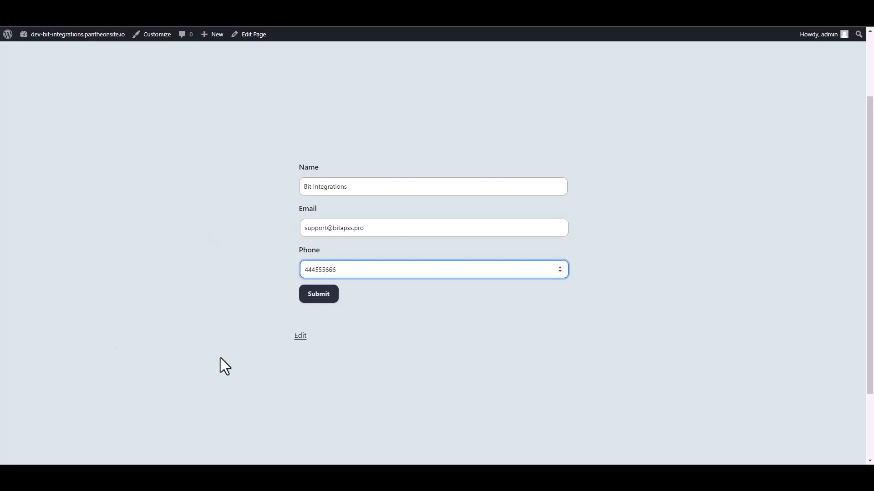
pyautogui.click(329, 296)
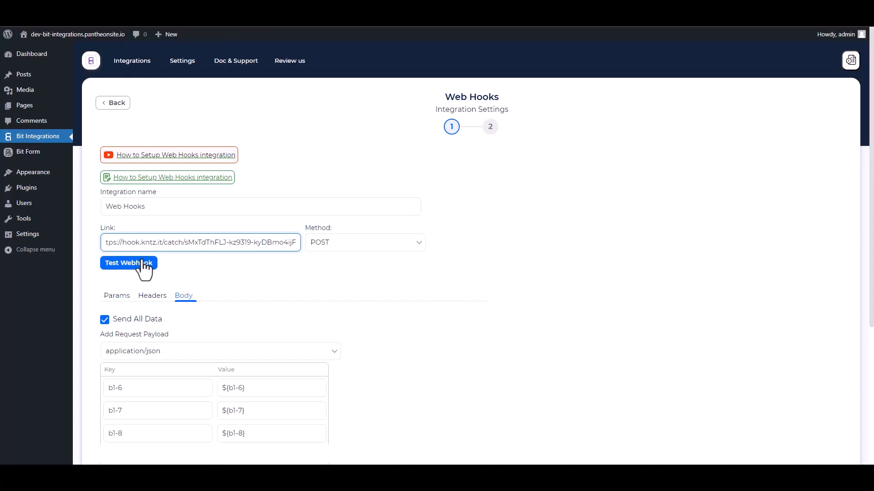
# Test the webhook link successfully, then finish and save the Web Hooks integration.
pyautogui.click(142, 263)
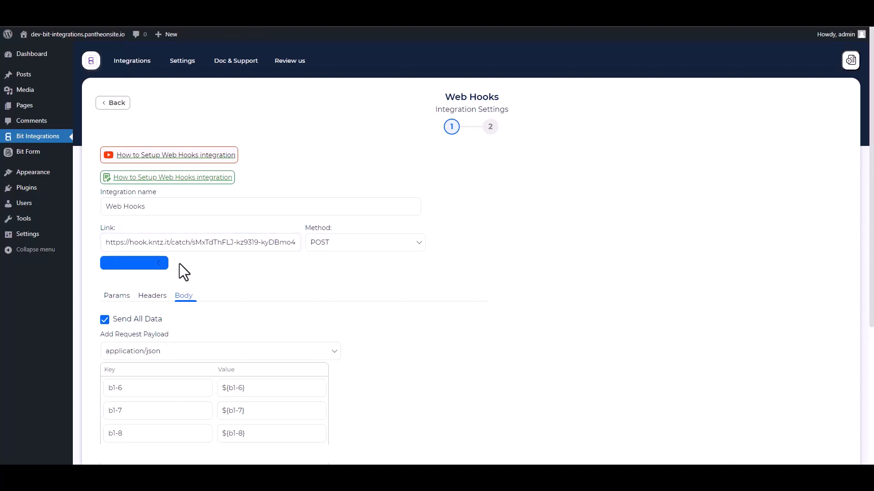
pyautogui.scroll(-5, 268, 254)
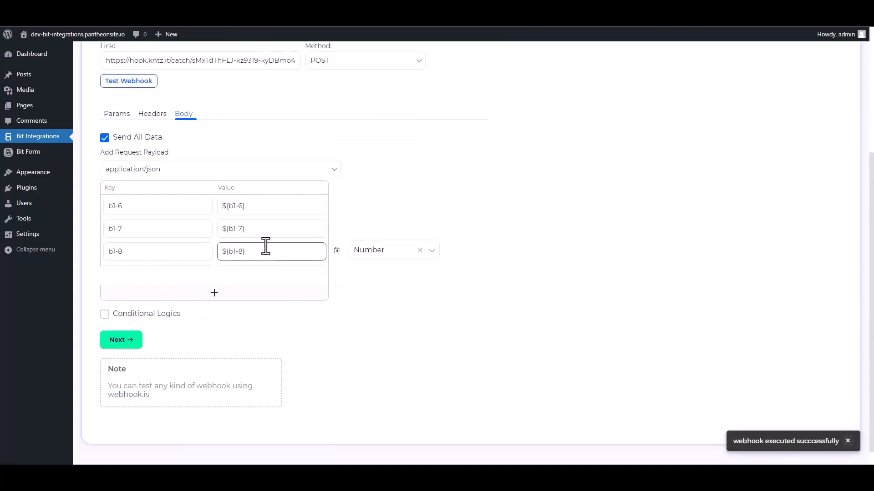
pyautogui.click(129, 326)
pyautogui.click(468, 180)
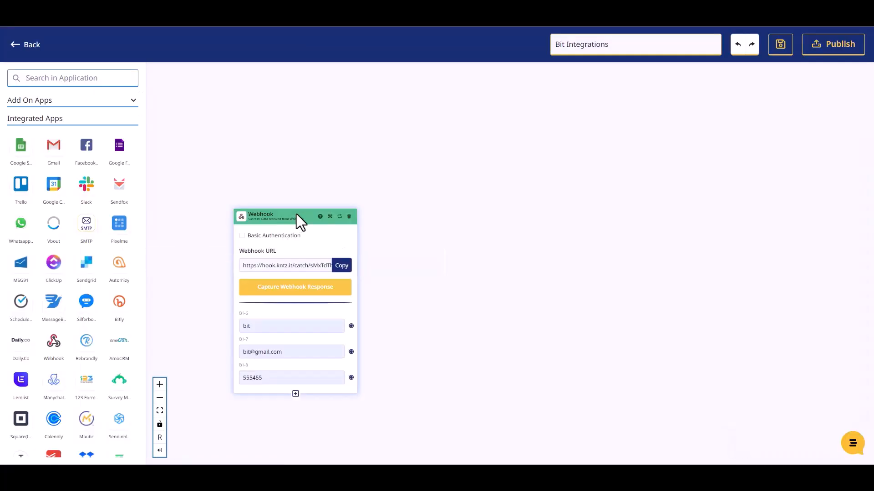
pyautogui.moveTo(296, 214); pyautogui.dragTo(289, 168)
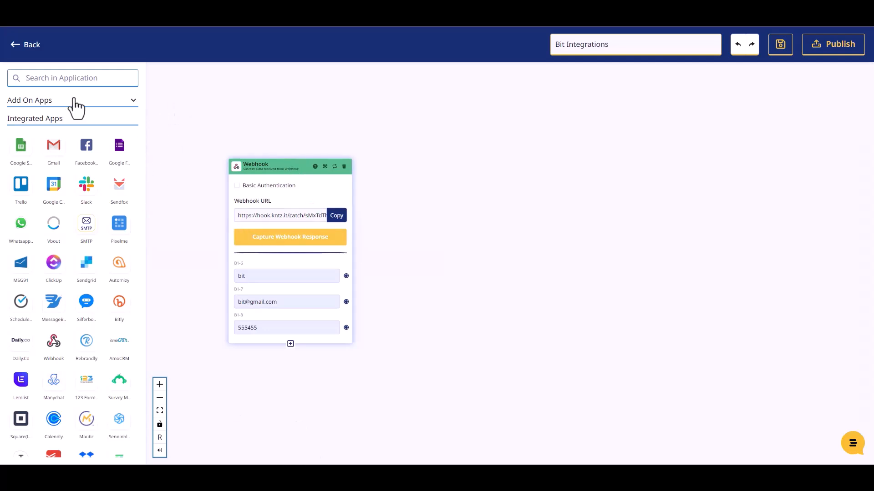
# Add a Mailer Lite step using the Create Or Update Subscriber action.
pyautogui.click(66, 77)
pyautogui.write('mailer')
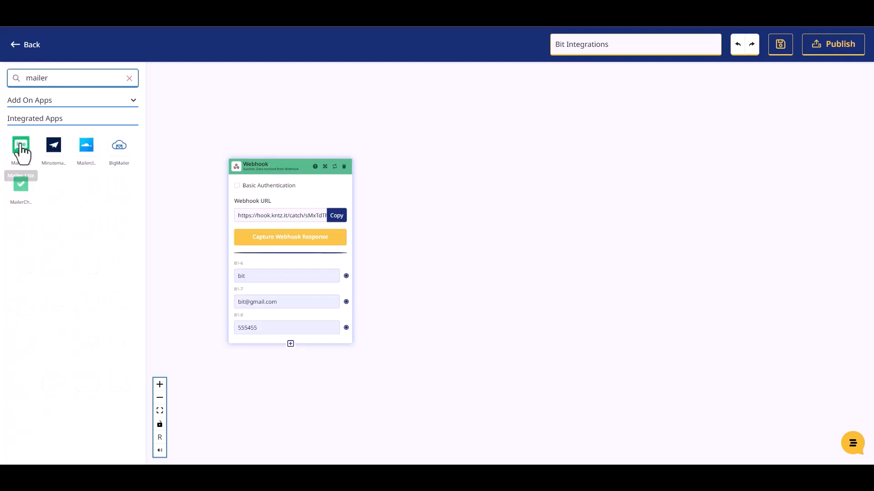
pyautogui.moveTo(21, 148); pyautogui.dragTo(465, 203)
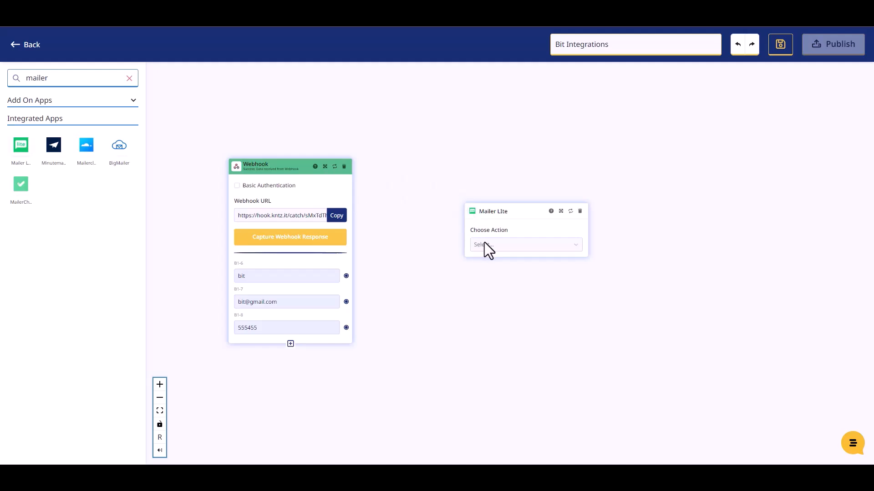
pyautogui.click(485, 242)
pyautogui.click(499, 267)
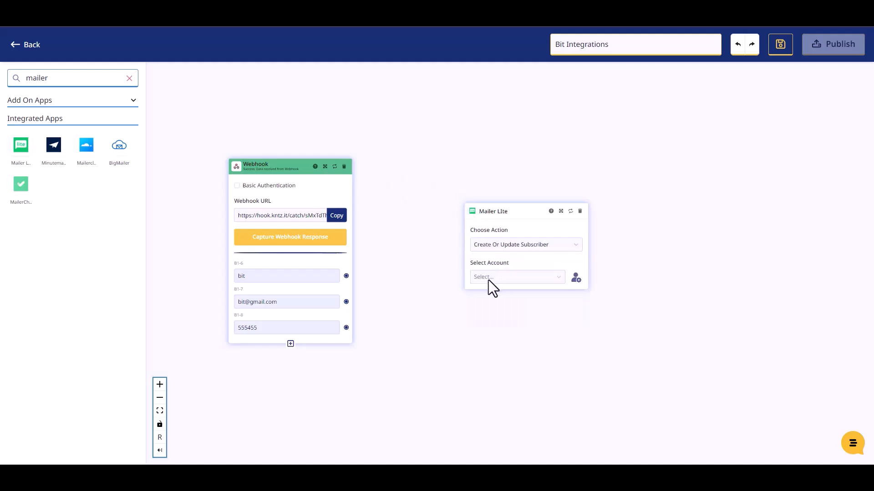
# Select the connected Mailer Lite account, a subscriber group and status Active.
pyautogui.click(488, 280)
pyautogui.click(490, 295)
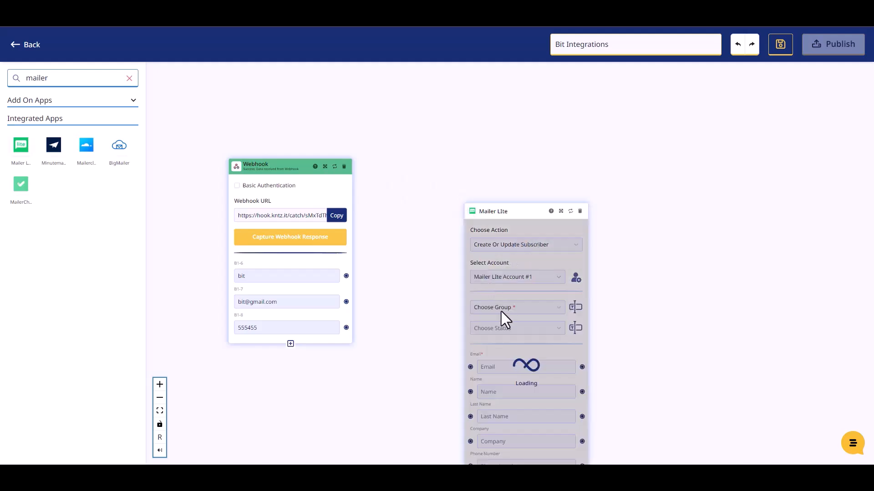
pyautogui.moveTo(498, 212); pyautogui.dragTo(447, 127)
pyautogui.click(460, 230)
pyautogui.click(455, 245)
pyautogui.click(460, 248)
pyautogui.click(438, 269)
pyautogui.moveTo(445, 134); pyautogui.dragTo(442, 118)
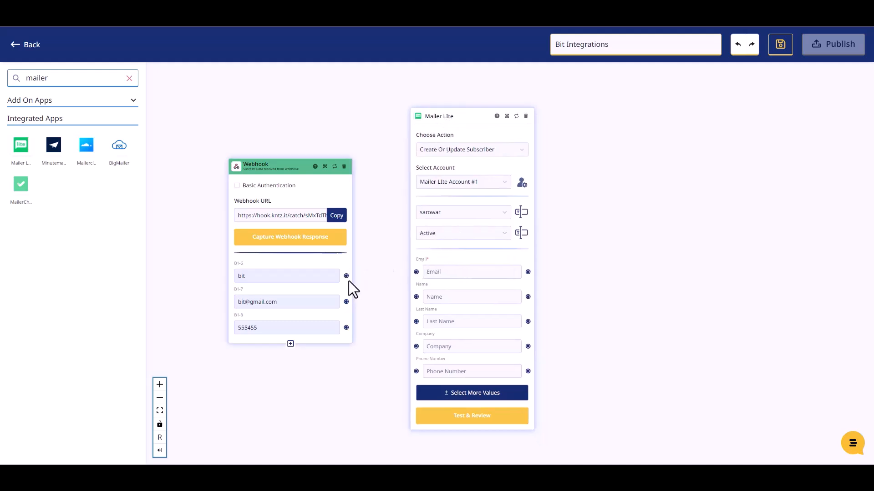
# Map B1-6 to Name and B1-8 to Phone Number, then run Test & Review.
pyautogui.moveTo(347, 276); pyautogui.dragTo(415, 296)
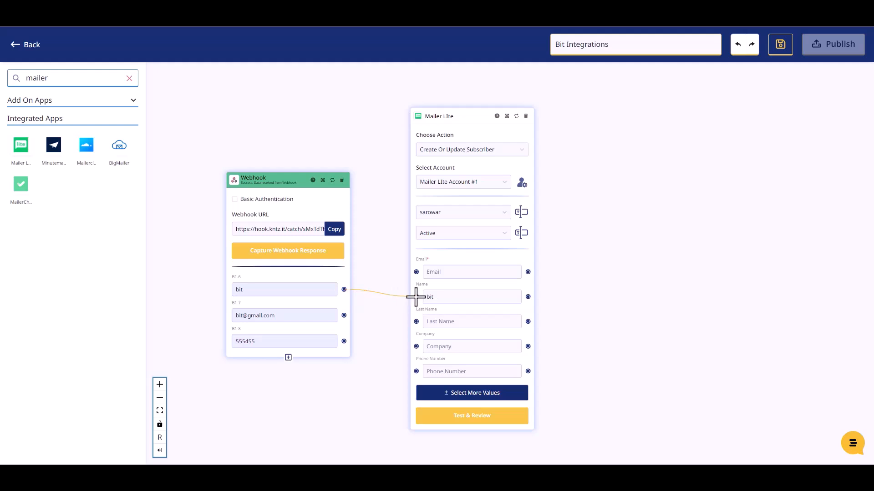
pyautogui.moveTo(344, 315); pyautogui.dragTo(413, 272)
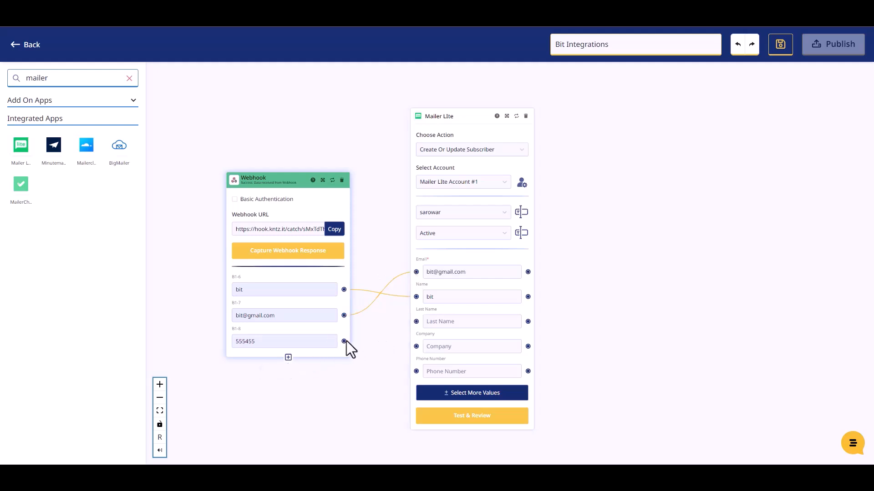
pyautogui.moveTo(344, 342); pyautogui.dragTo(415, 370)
pyautogui.click(473, 416)
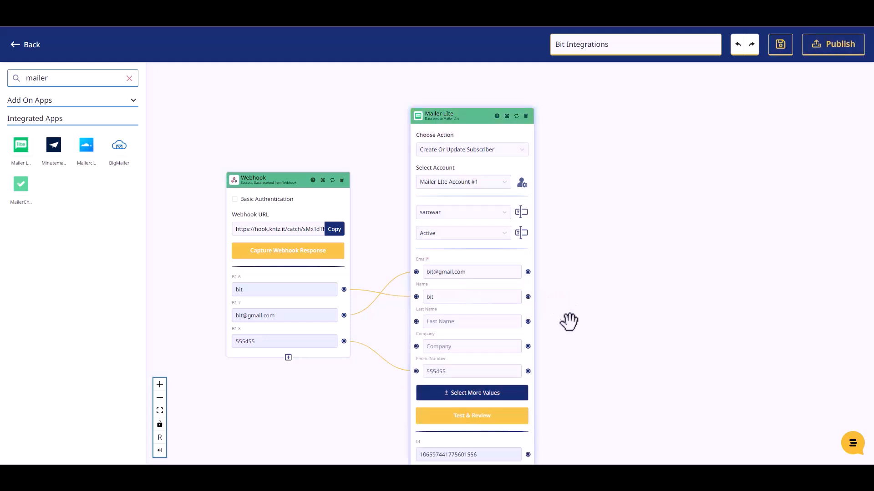
pyautogui.scroll(-2, 569, 318)
pyautogui.scroll(2, 585, 398)
# Publish the Konnectz and enter 'Bit Integrations' as the form's name.
pyautogui.click(819, 49)
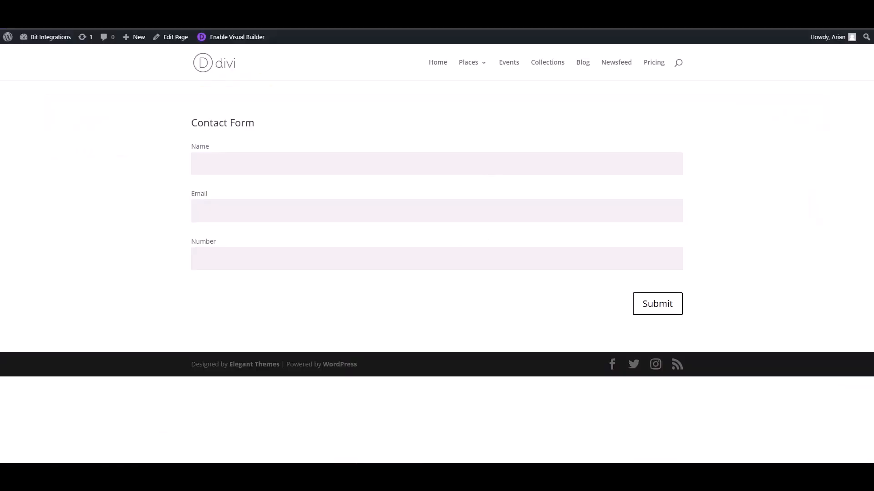
pyautogui.click(266, 169)
pyautogui.write('Bit Integrations')
# Add an email address and a phone number, then submit the Divi contact form.
pyautogui.click(643, 205)
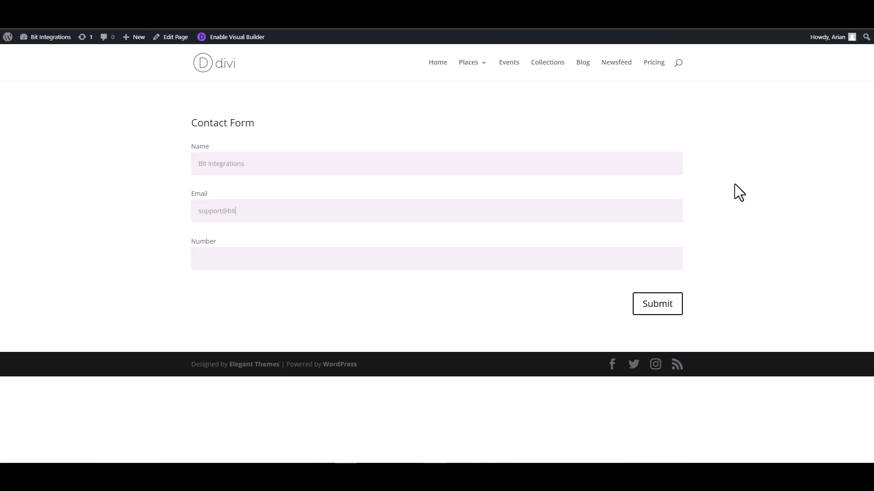
pyautogui.click(629, 259)
pyautogui.write('444555666')
pyautogui.click(657, 307)
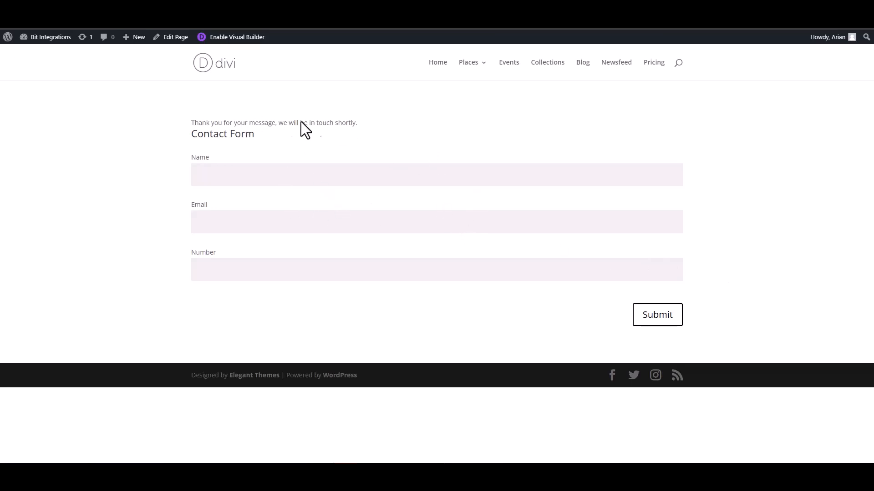
pyautogui.click(104, 14)
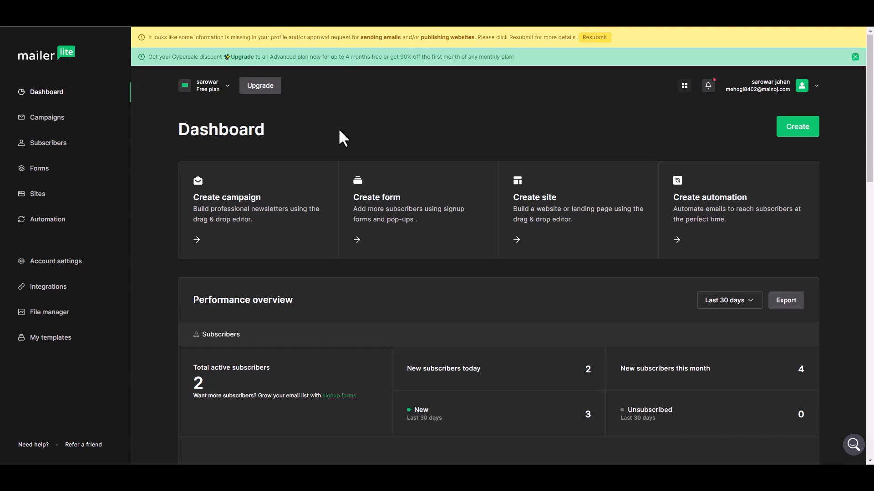
# Open the newest MailerLite subscriber's profile to check name Bit Integrations, phone number and group sarowar.
pyautogui.click(58, 144)
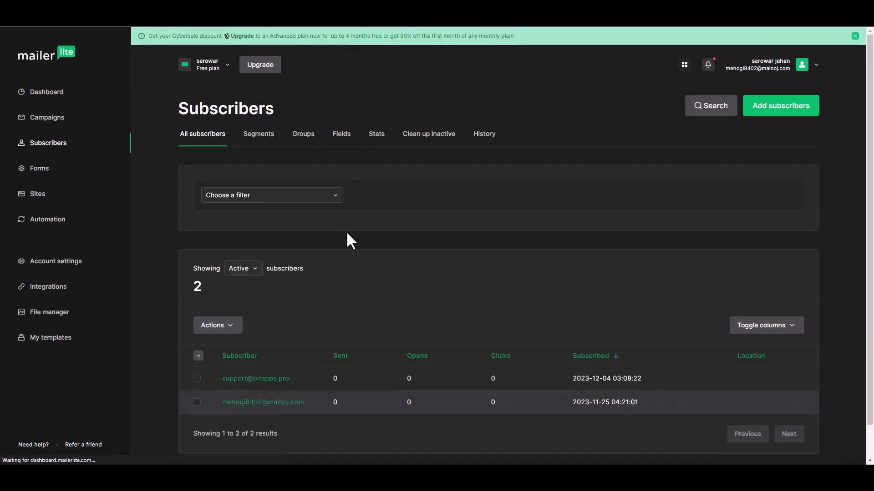
pyautogui.scroll(-1, 318, 355)
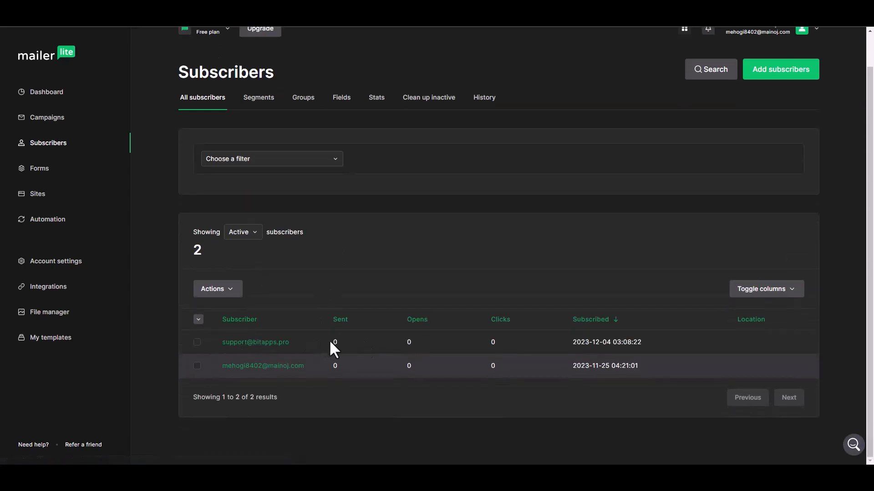
pyautogui.click(275, 344)
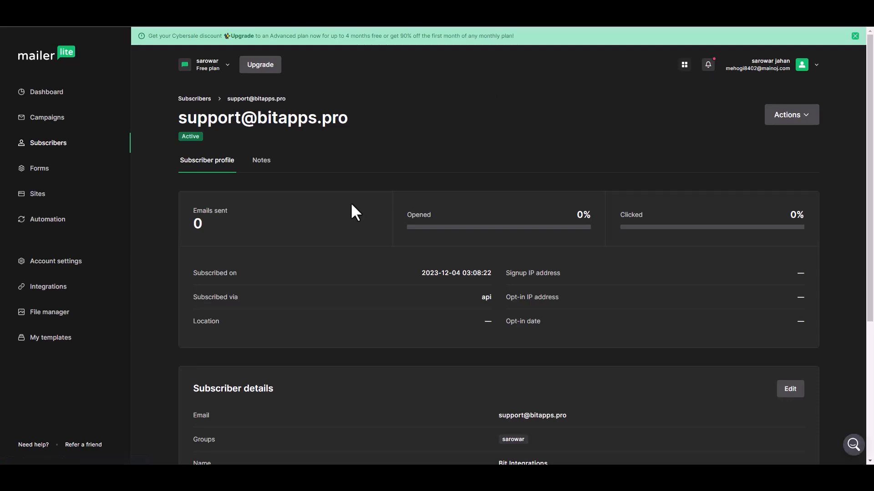
pyautogui.scroll(-3, 403, 241)
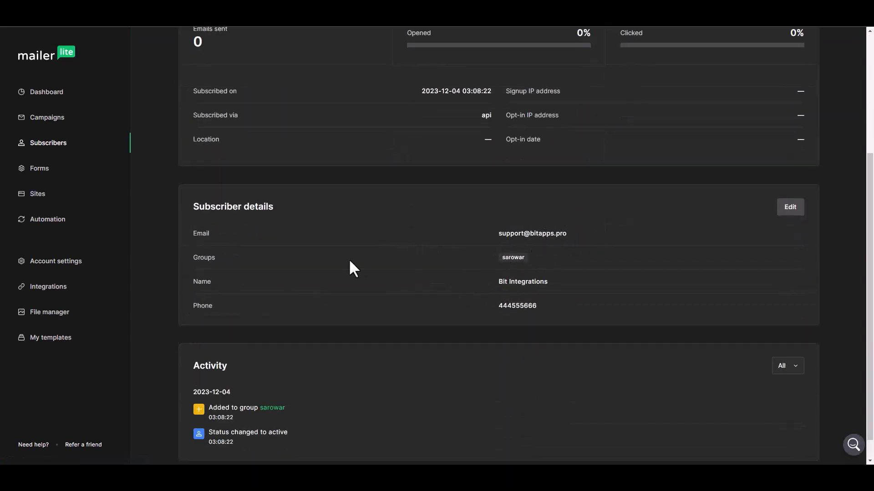
pyautogui.scroll(4, 413, 298)
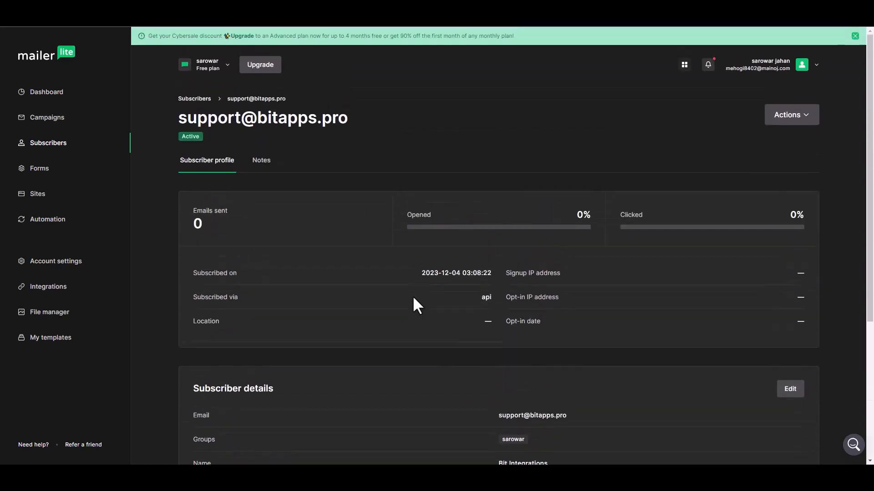